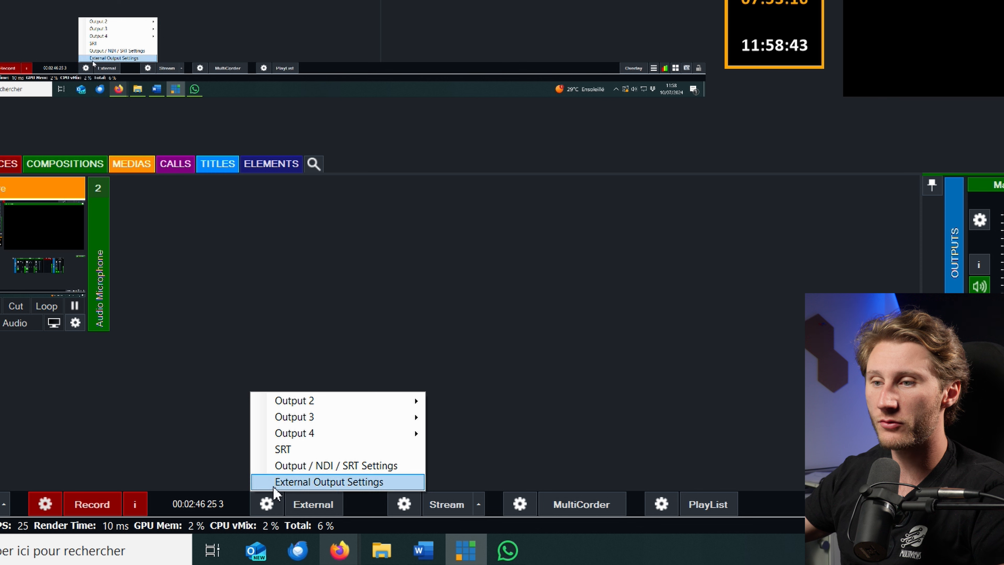
Review the settings of the first external output, including its audio device, and close the settings.
{"action": "left_click", "coordinate": [332, 483]}
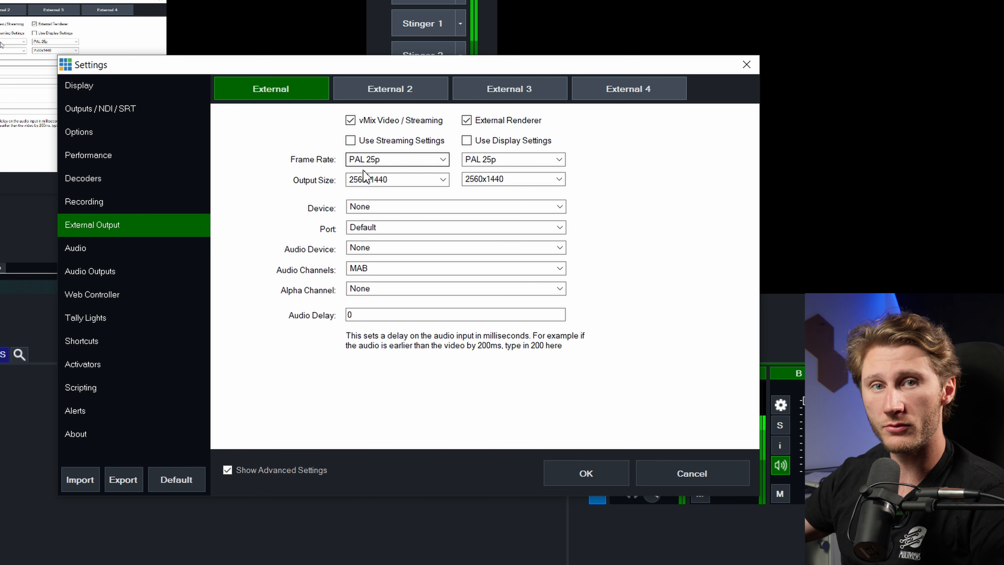
{"action": "left_click", "coordinate": [356, 247]}
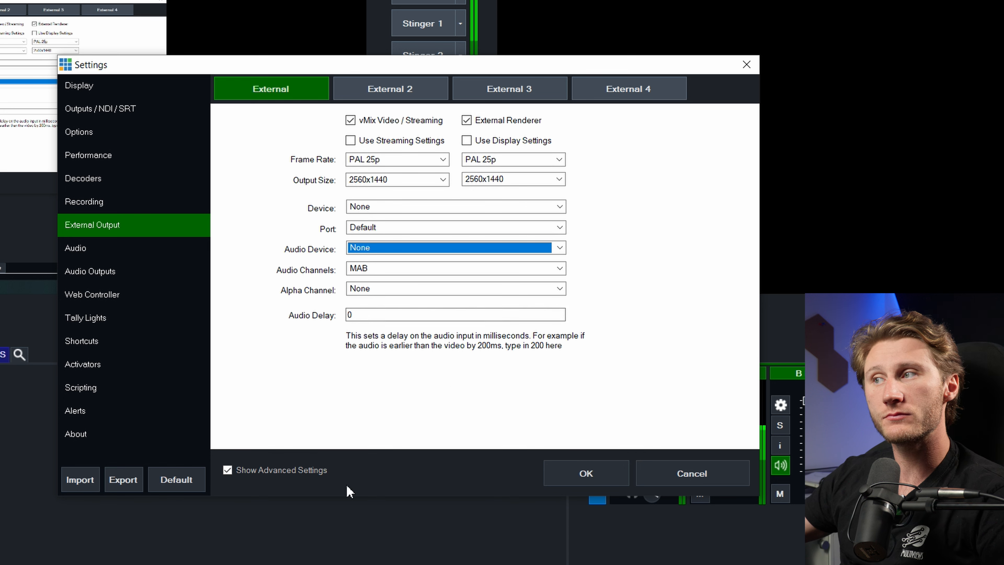
{"action": "left_click", "coordinate": [586, 474]}
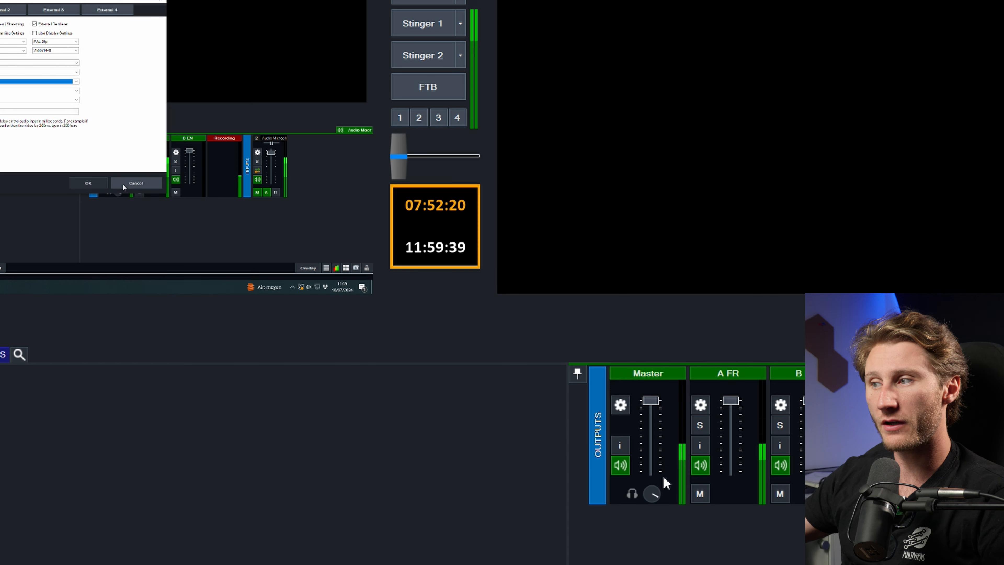
Open the Output / NDI / SRT settings and set the source of Output 1 to Output.
{"action": "left_click", "coordinate": [266, 504]}
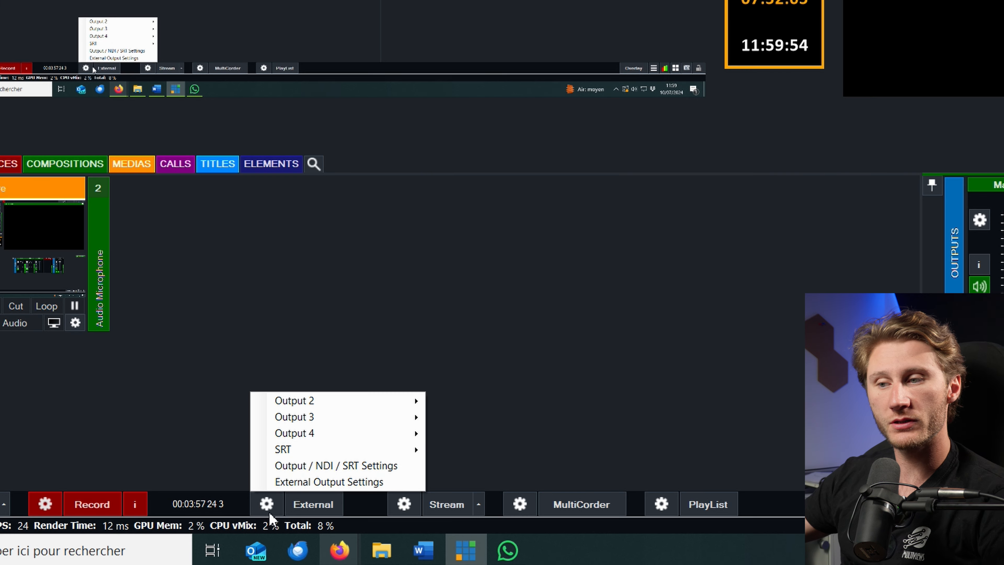
{"action": "left_click", "coordinate": [264, 498]}
{"action": "left_click", "coordinate": [264, 501]}
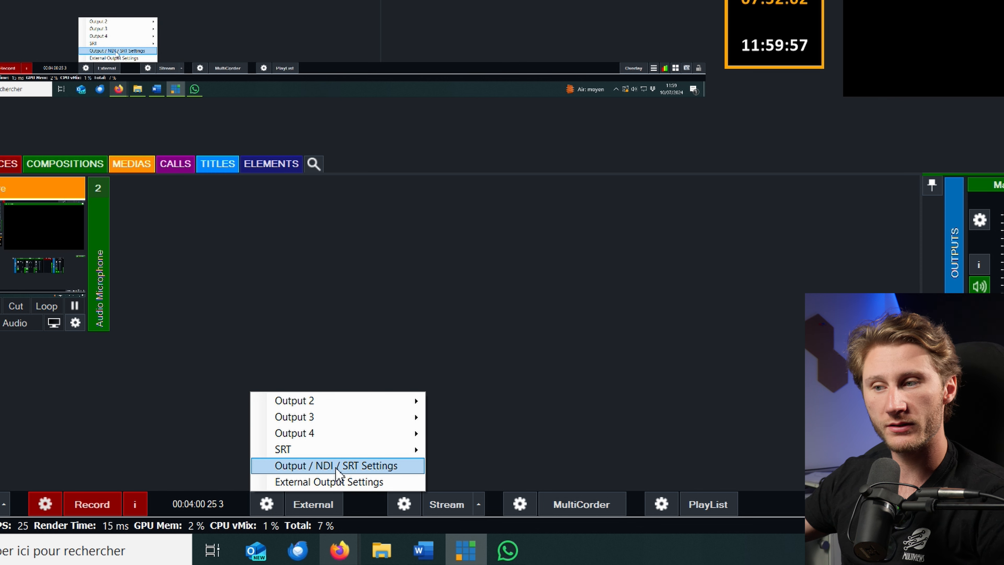
{"action": "left_click", "coordinate": [345, 466]}
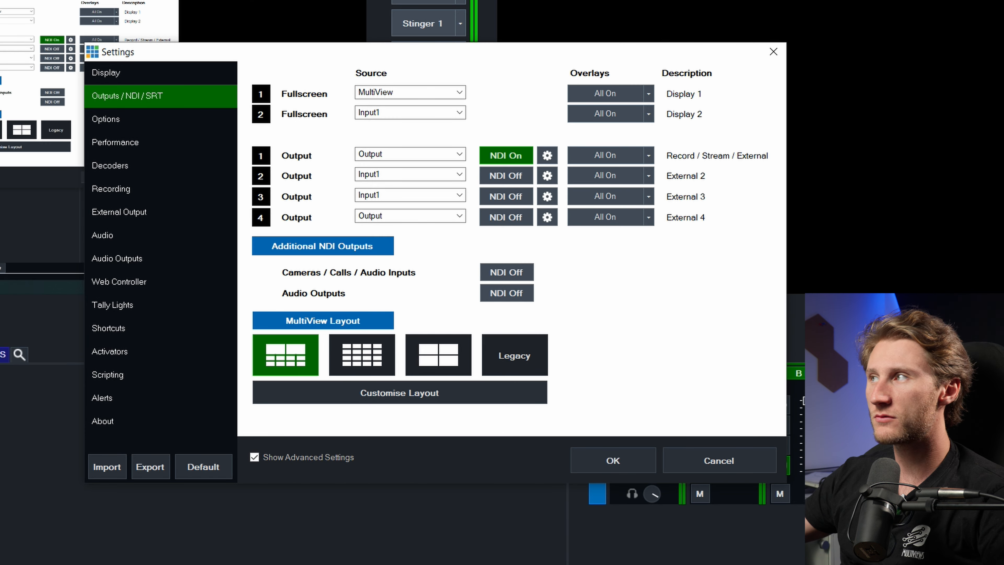
{"action": "left_click_drag", "start_coordinate": [496, 55], "coordinate": [478, 54]}
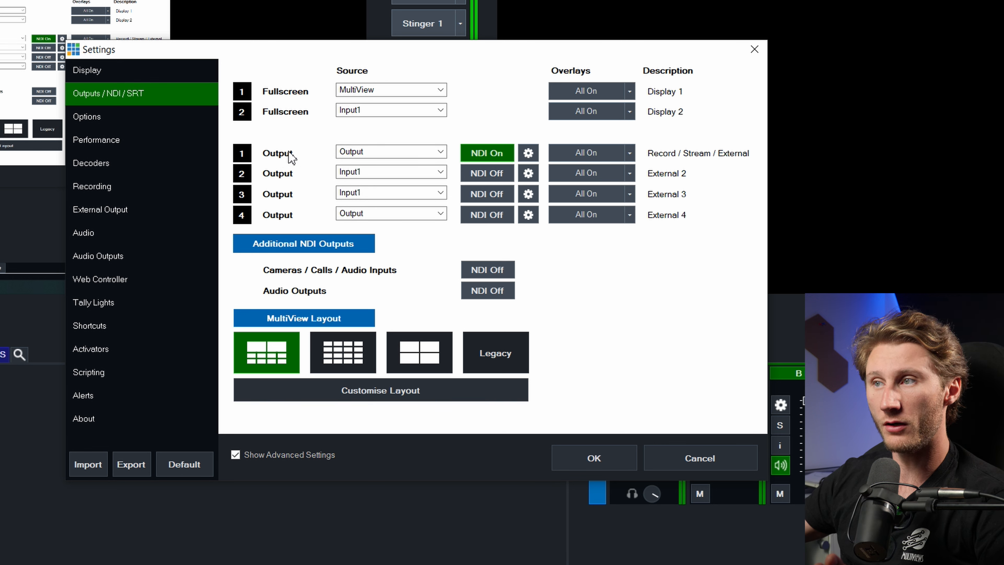
{"action": "left_click", "coordinate": [358, 153]}
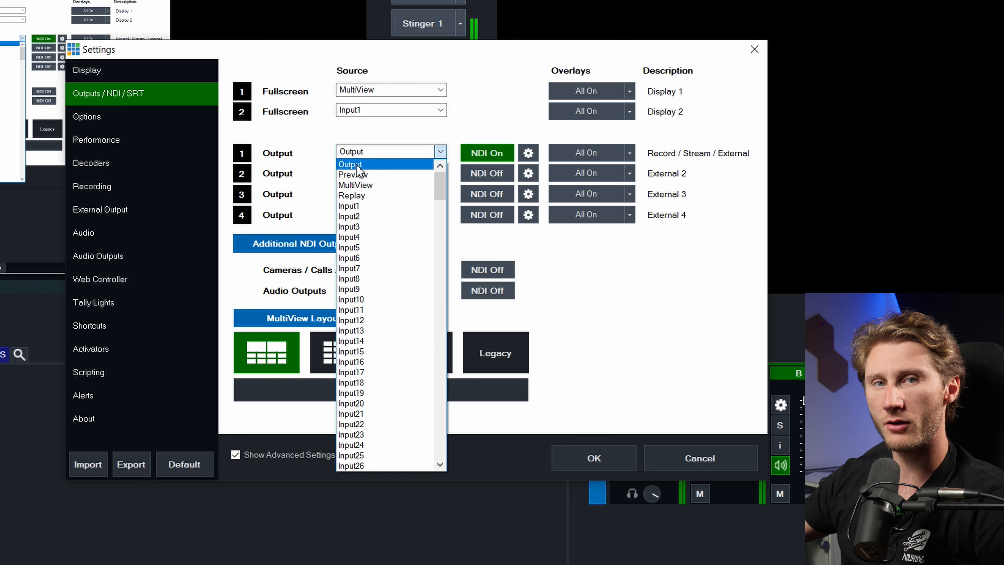
{"action": "left_click", "coordinate": [357, 164]}
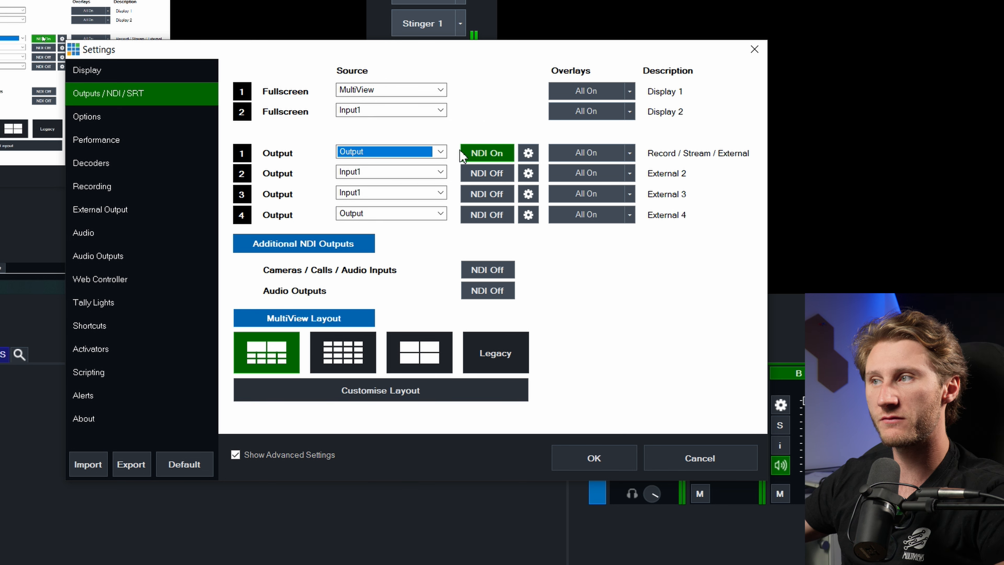
Search the system for "ndi" and launch the NDI monitor, display the vMix - Output 1 source, and close the monitor.
{"action": "key", "text": "super+s"}
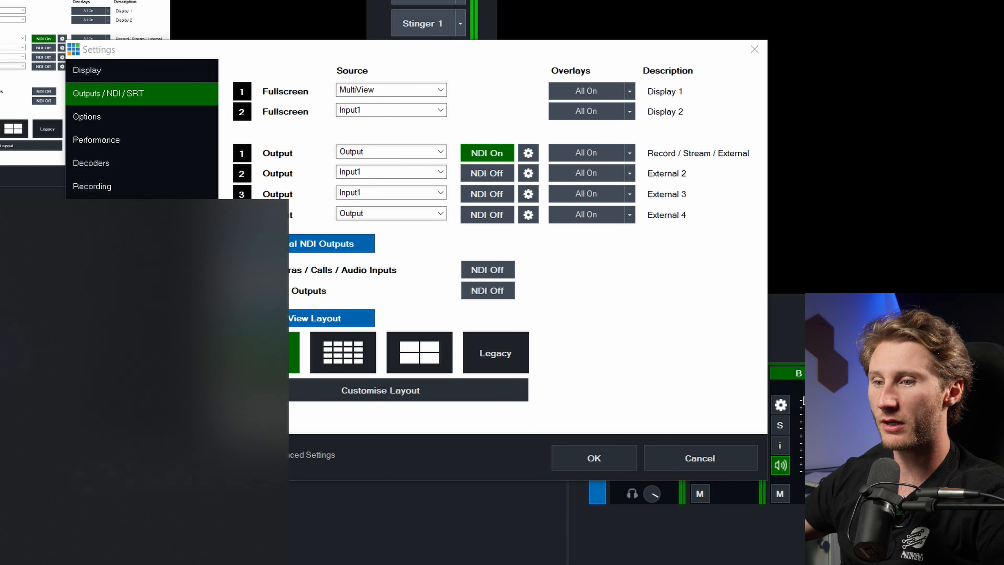
{"action": "type", "text": "ndi"}
{"action": "key", "text": "Return"}
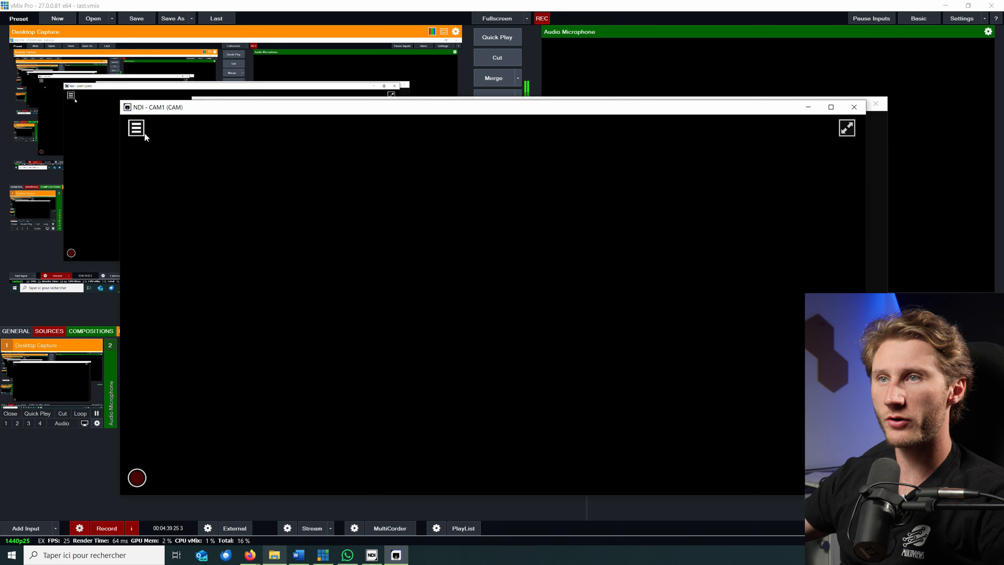
{"action": "left_click", "coordinate": [145, 135]}
{"action": "mouse_move", "coordinate": [198, 139]}
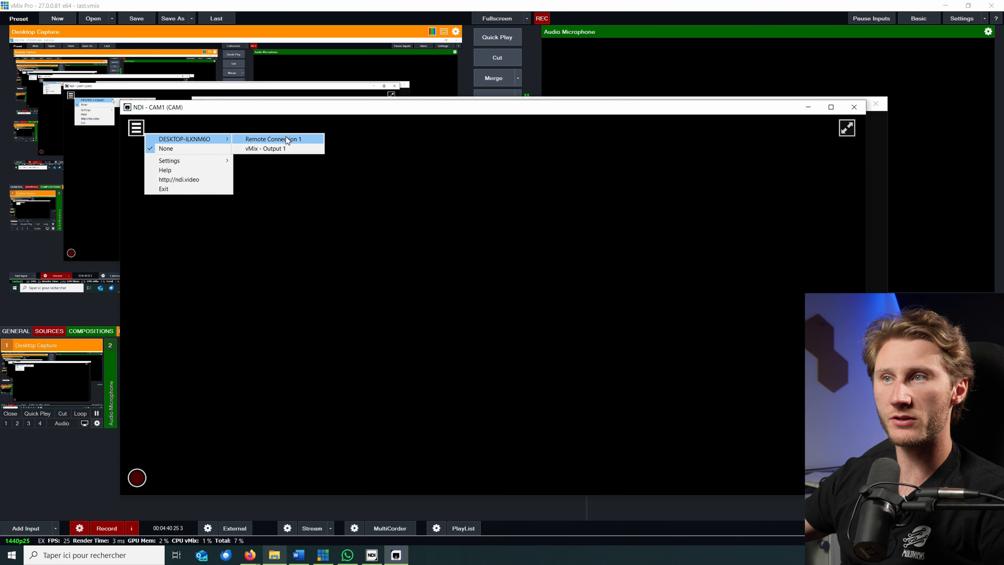
{"action": "left_click", "coordinate": [255, 149]}
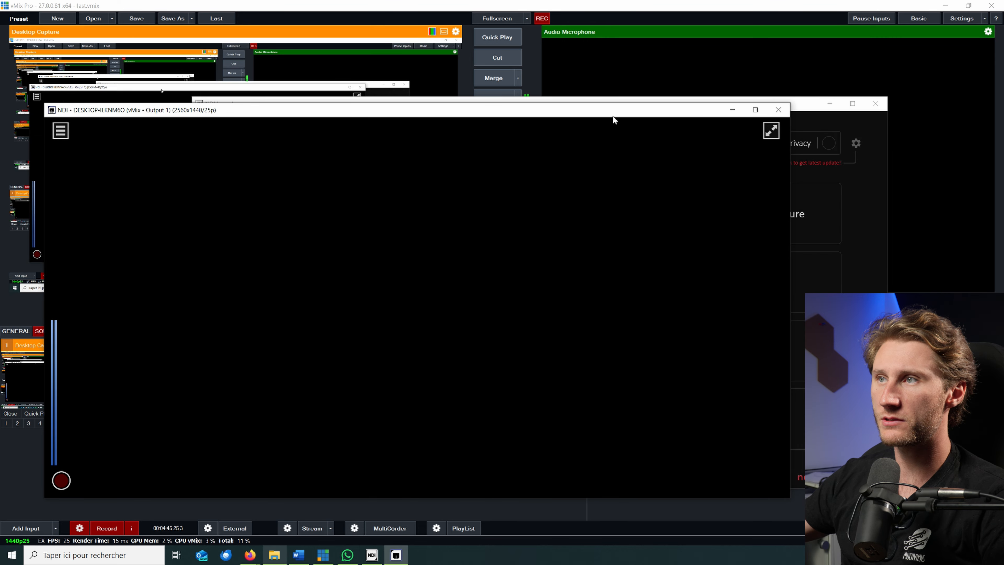
{"action": "left_click", "coordinate": [783, 108]}
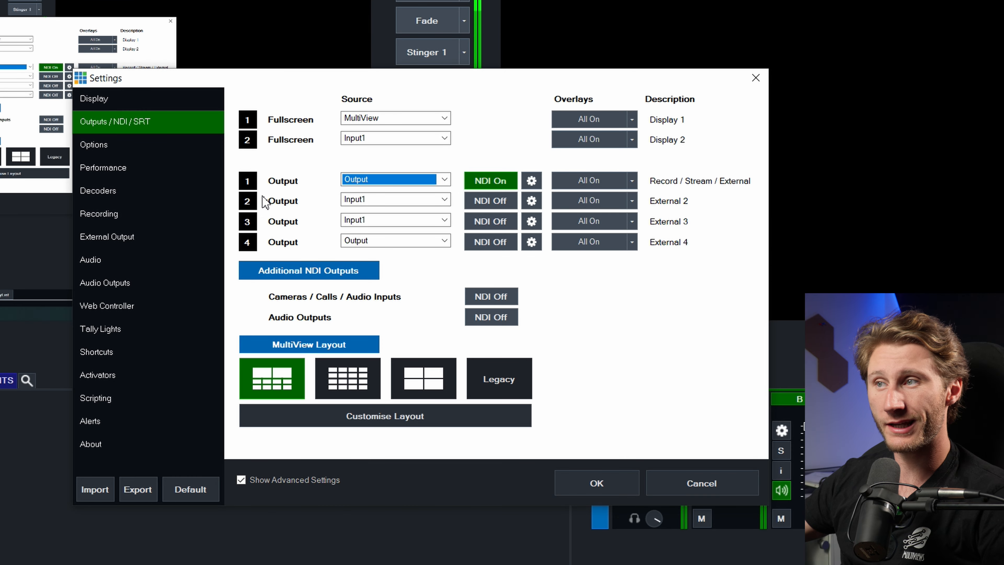
Examine the available sources for Outputs 2 and 3 and close the output settings.
{"action": "left_click", "coordinate": [360, 204]}
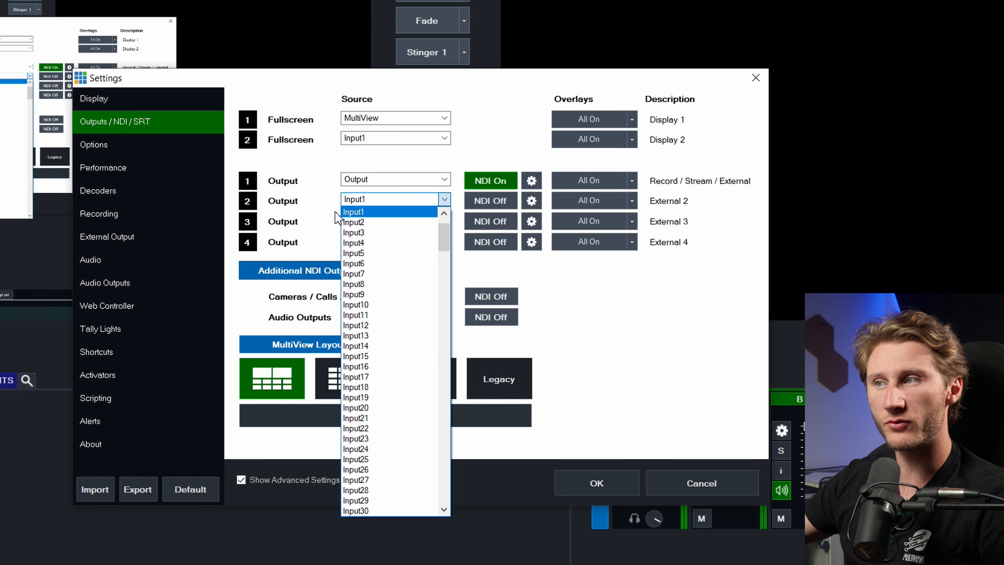
{"action": "left_click", "coordinate": [281, 204]}
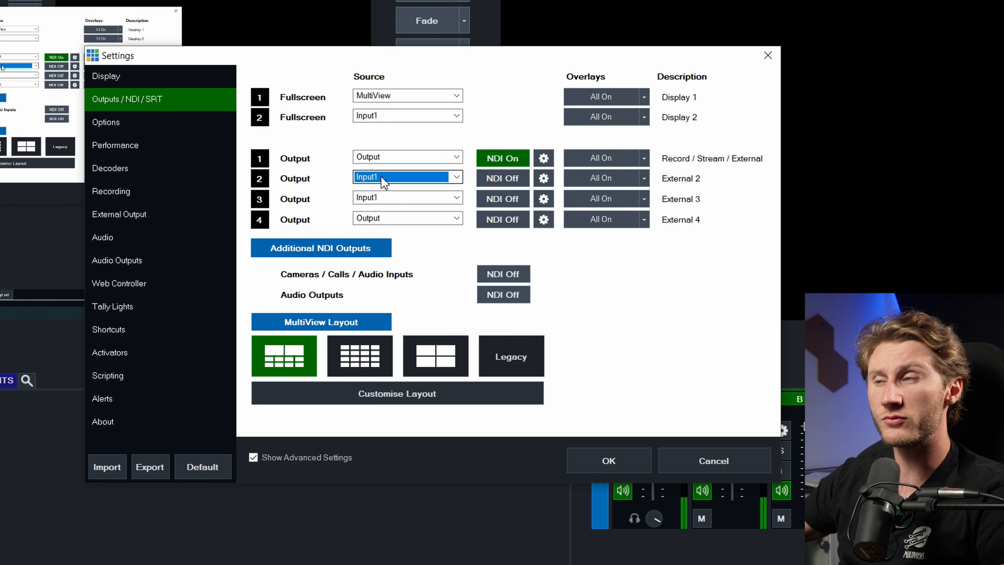
{"action": "left_click", "coordinate": [374, 197]}
{"action": "left_click", "coordinate": [375, 198]}
{"action": "left_click", "coordinate": [763, 56]}
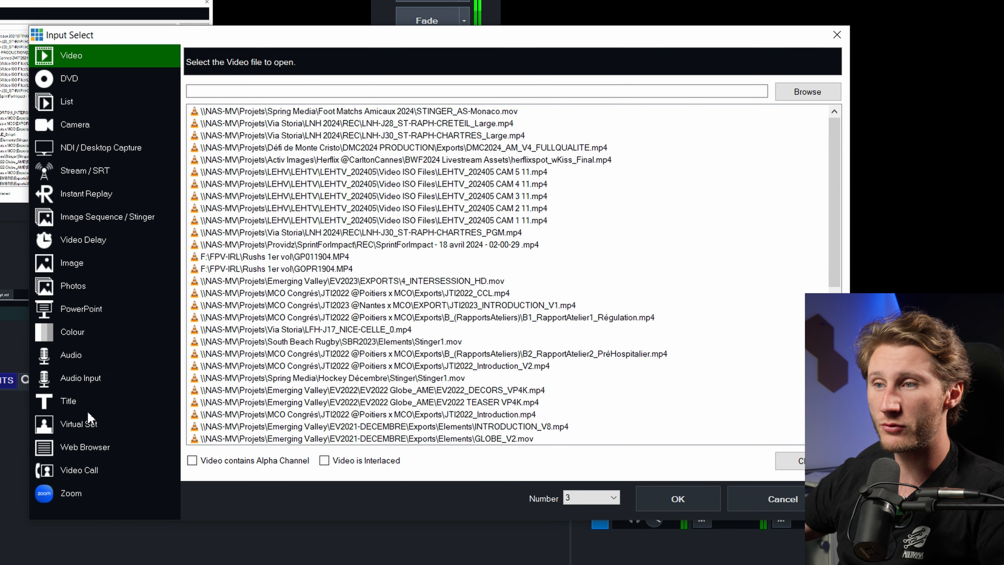
Add a Colour input of the Colour Bars type as input number 3.
{"action": "left_click", "coordinate": [88, 410]}
{"action": "left_click", "coordinate": [60, 130]}
{"action": "left_click", "coordinate": [65, 103]}
{"action": "left_click", "coordinate": [75, 403]}
{"action": "left_click", "coordinate": [82, 333]}
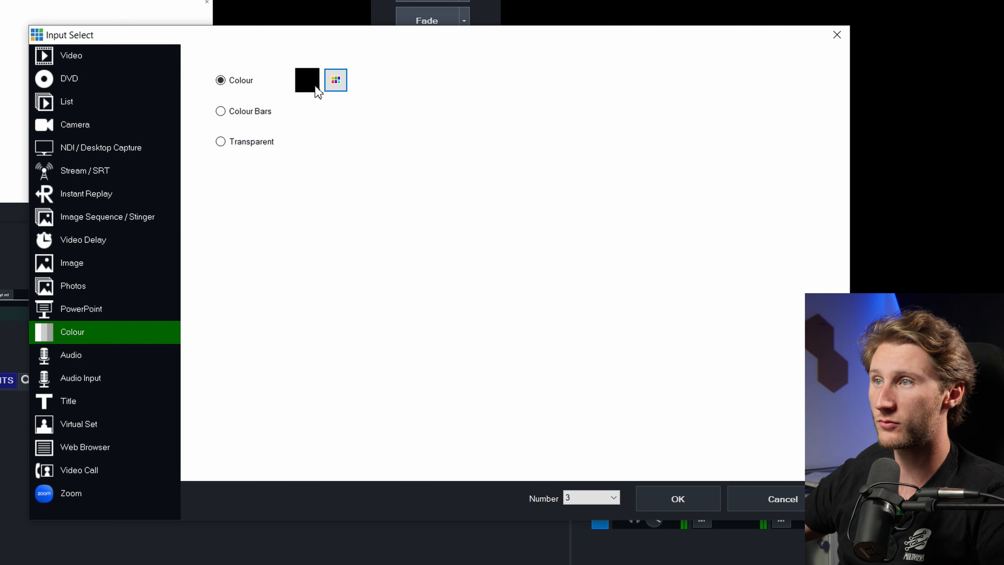
{"action": "left_click", "coordinate": [231, 112]}
{"action": "left_click", "coordinate": [677, 498]}
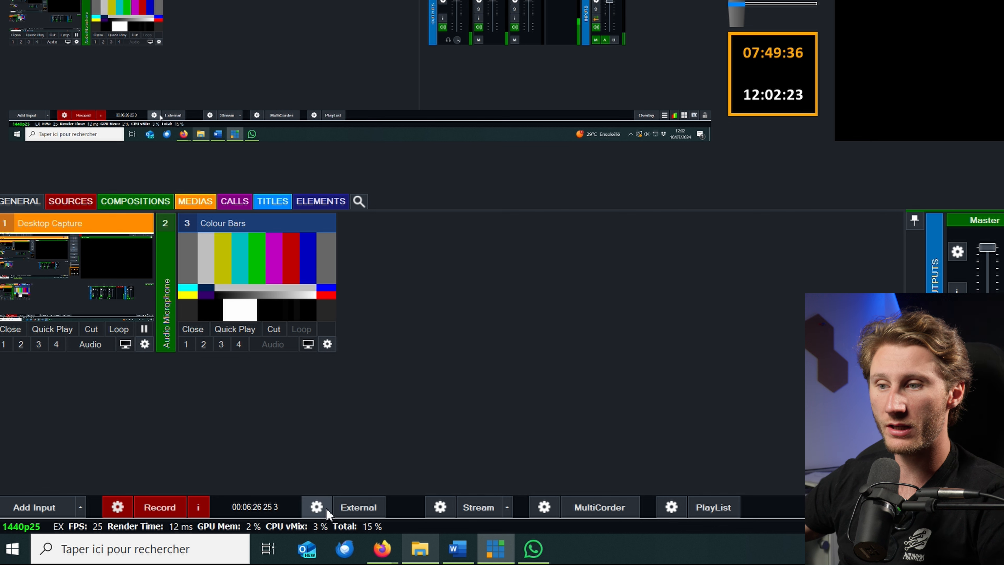
Show the source choices available for Output 2 in the external output options.
{"action": "left_click", "coordinate": [327, 509]}
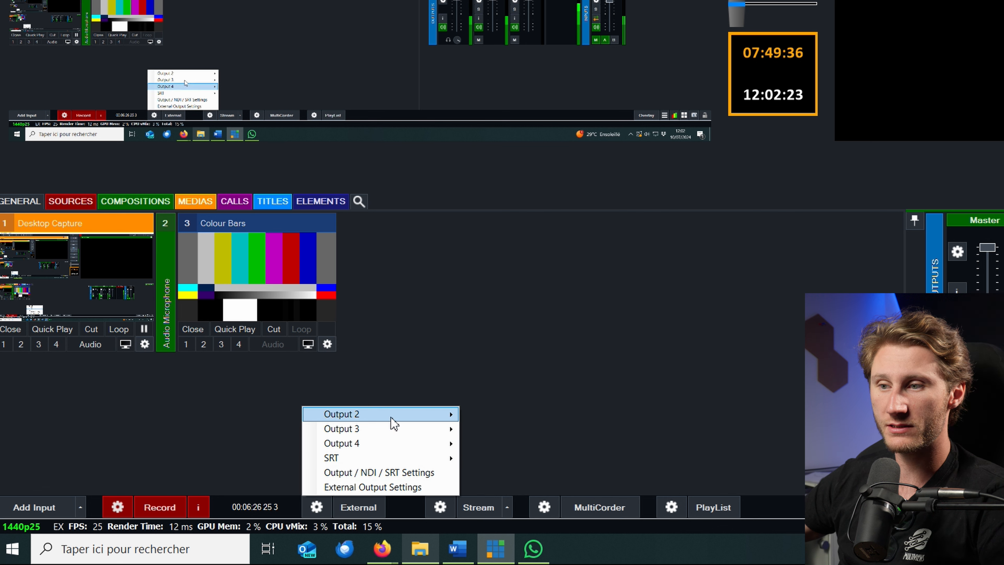
{"action": "mouse_move", "coordinate": [392, 414]}
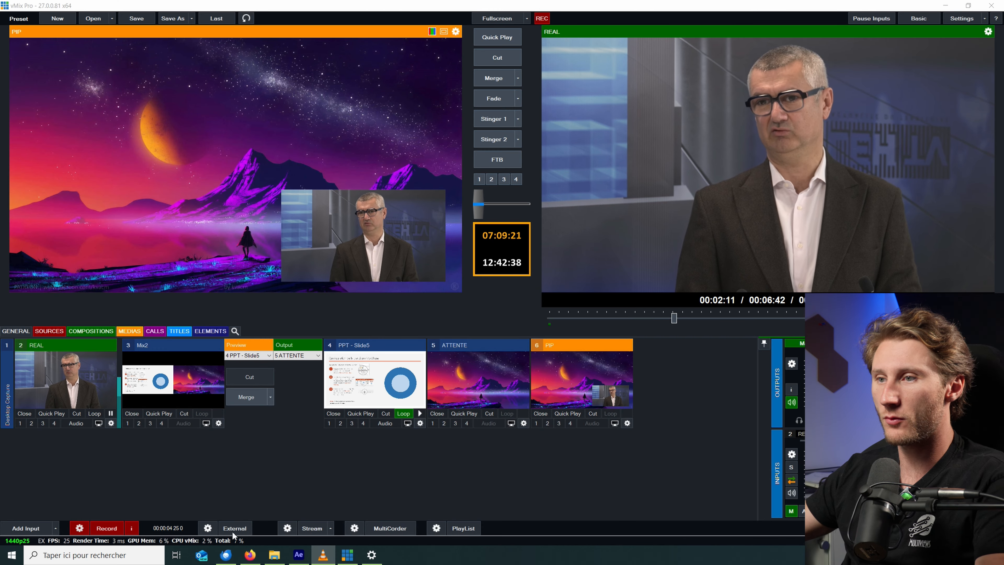
Load the REAL clip into the preview and move its playback position to about 00:04:23.
{"action": "left_click", "coordinate": [737, 317]}
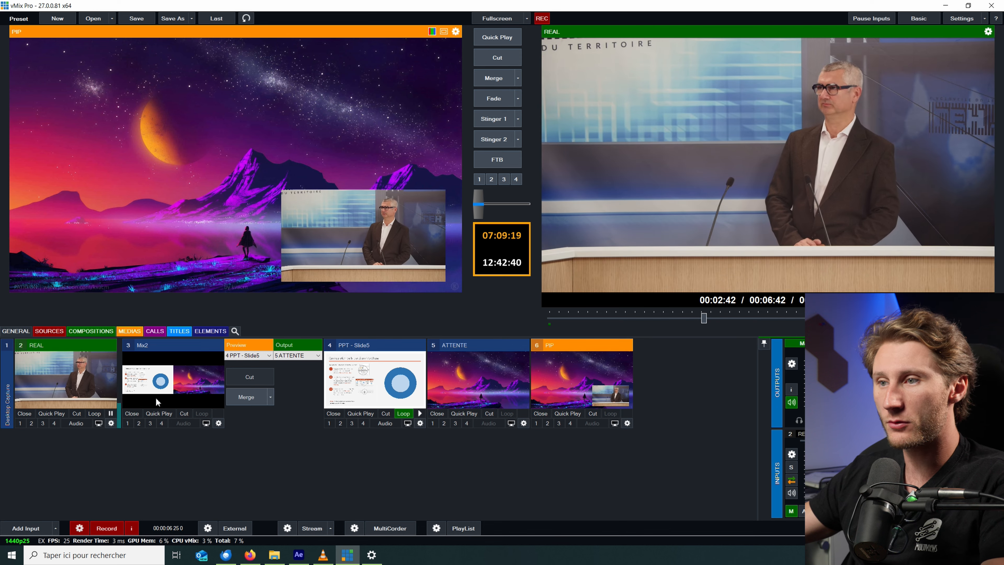
{"action": "left_click", "coordinate": [92, 378]}
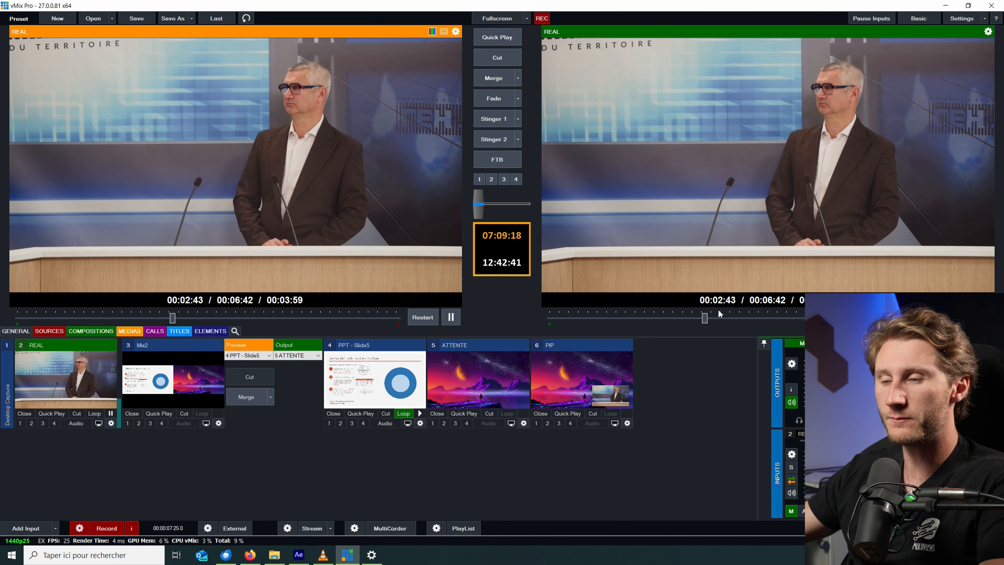
{"action": "left_click_drag", "start_coordinate": [704, 318], "coordinate": [798, 318]}
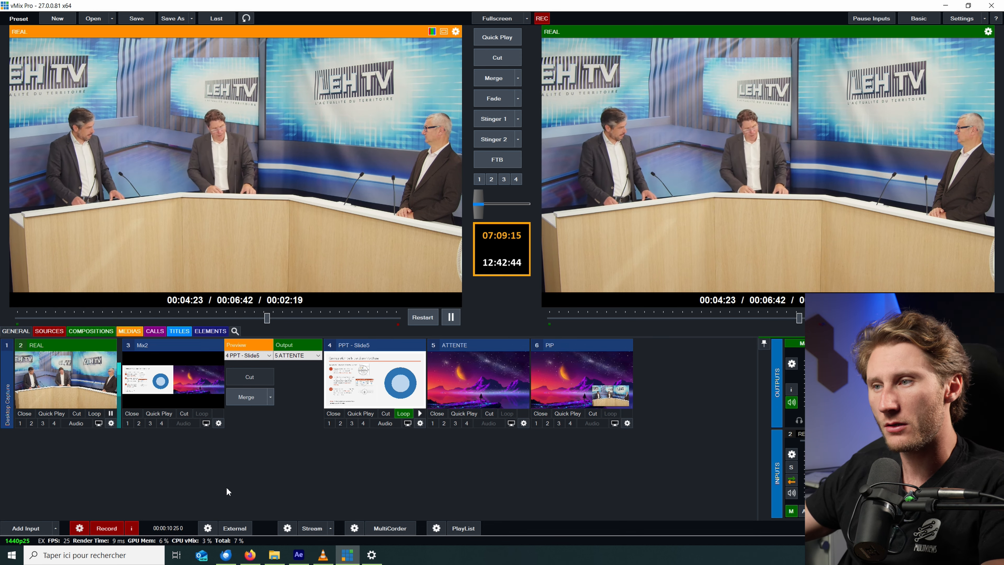
Load the PPT input into the preview and move it to slide 3.
{"action": "left_click", "coordinate": [374, 379]}
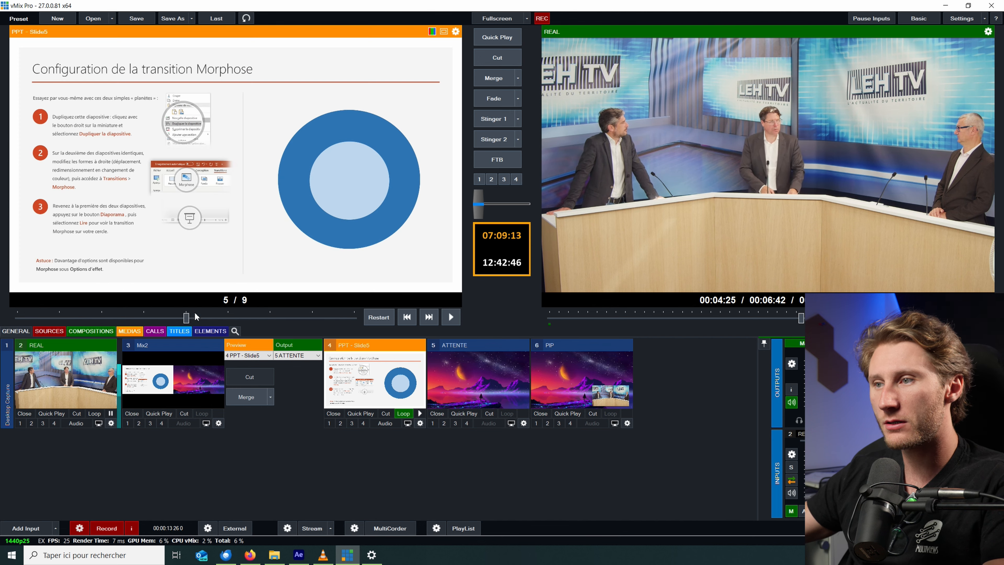
{"action": "left_click_drag", "start_coordinate": [270, 318], "coordinate": [102, 318]}
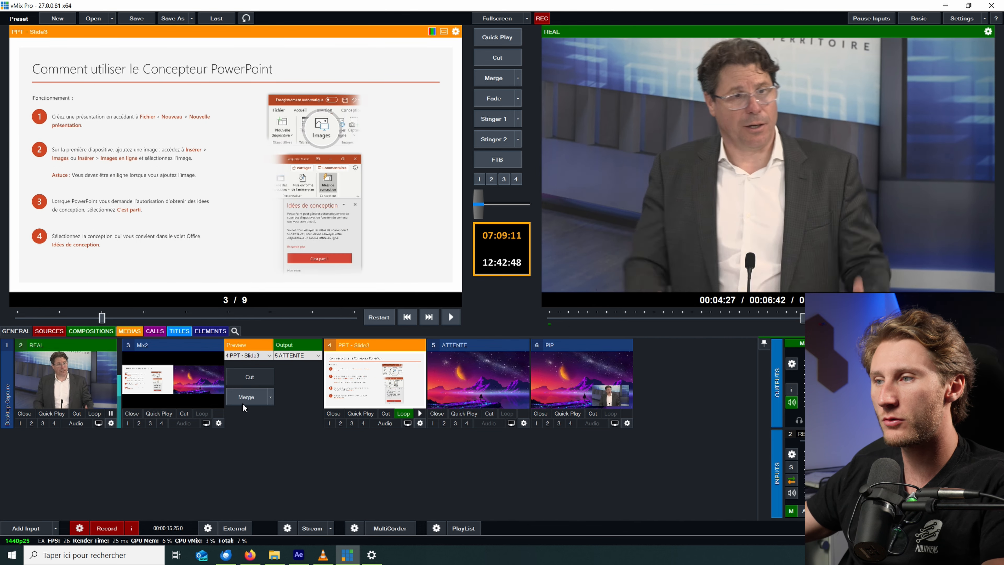
Preview the ATTENTE, REAL and Mix2 inputs one after another.
{"action": "left_click", "coordinate": [494, 376]}
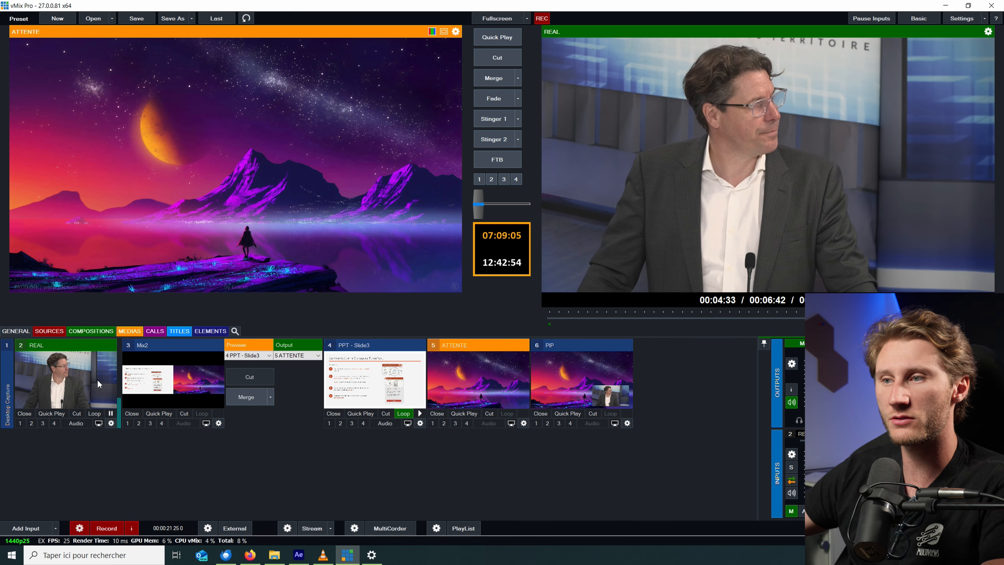
{"action": "left_click", "coordinate": [65, 379]}
{"action": "left_click", "coordinate": [191, 395]}
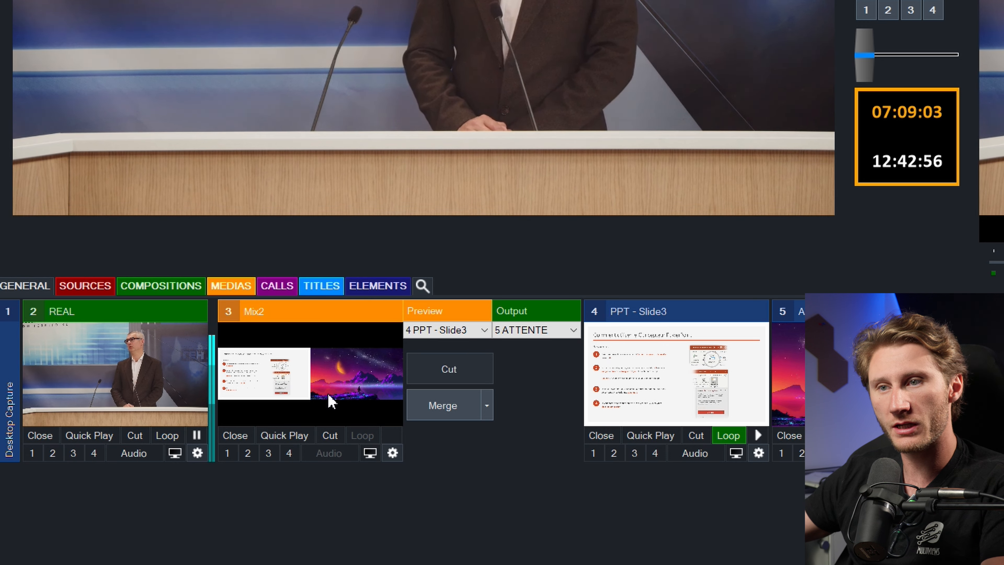
Cut Mix2 to PPT - Slide3 and back to ATTENTE, and merge PPT - Slide3 into its output.
{"action": "left_click", "coordinate": [450, 373]}
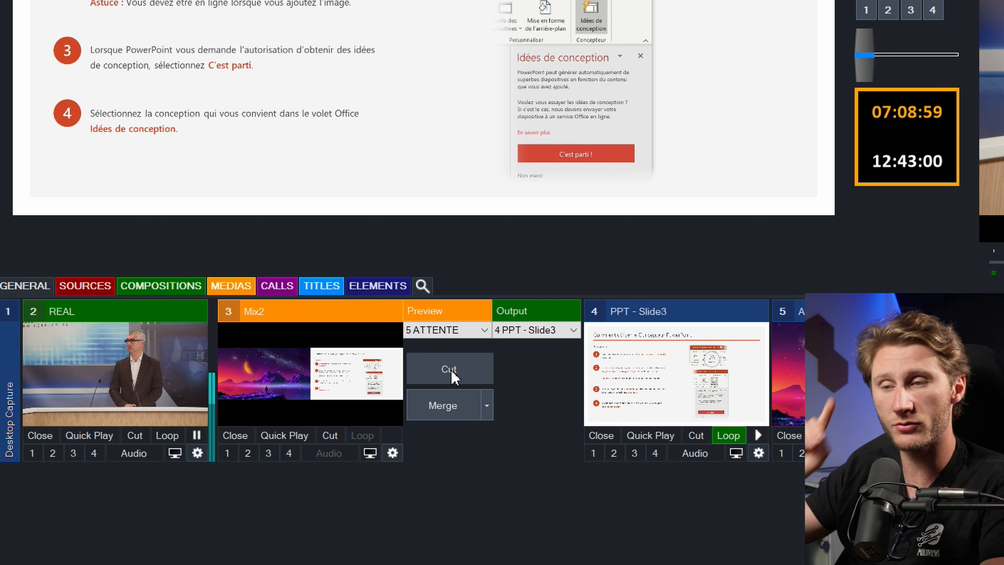
{"action": "left_click", "coordinate": [451, 374]}
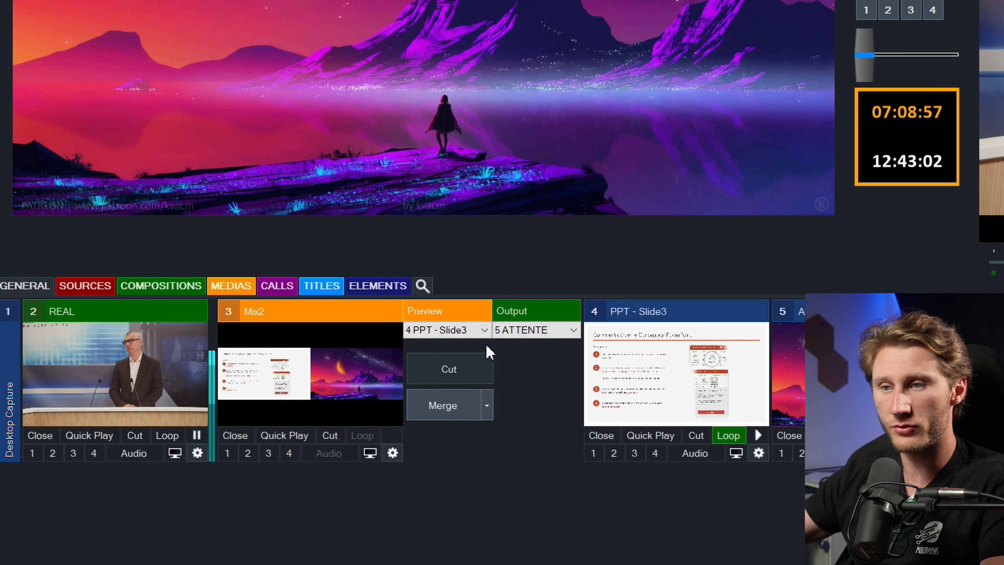
{"action": "left_click", "coordinate": [522, 332]}
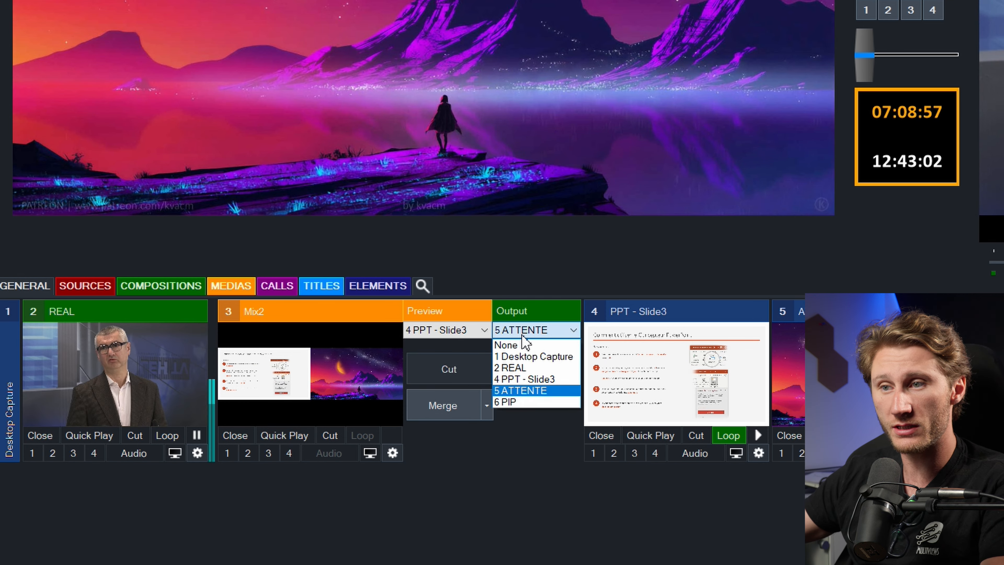
{"action": "left_click", "coordinate": [518, 459]}
{"action": "left_click", "coordinate": [442, 406]}
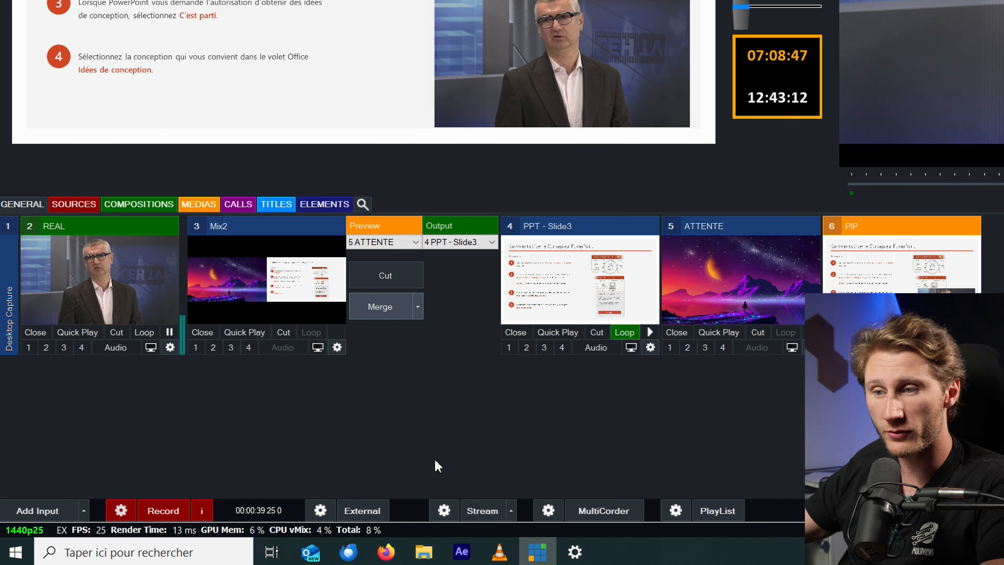
Check the source of Output 3, and set the External 3 device to Decklink Video Render (4) in the external output settings.
{"action": "left_click", "coordinate": [320, 511]}
{"action": "mouse_move", "coordinate": [381, 432]}
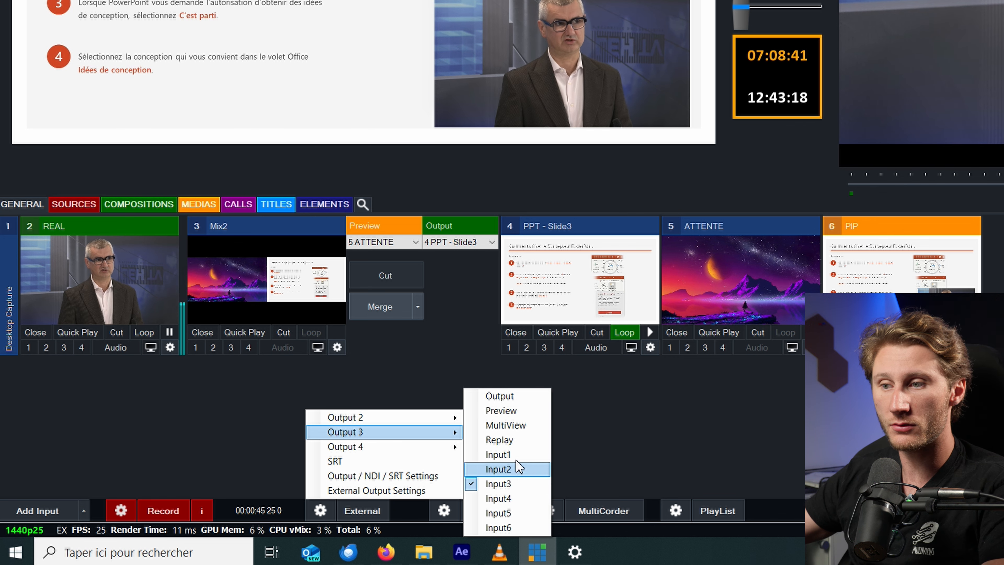
{"action": "left_click", "coordinate": [376, 490]}
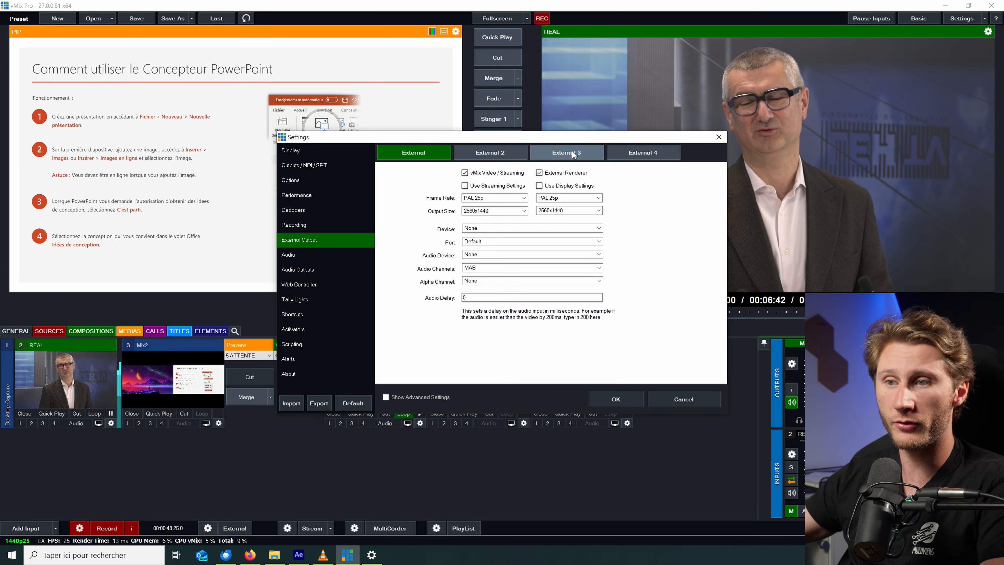
{"action": "left_click", "coordinate": [477, 229]}
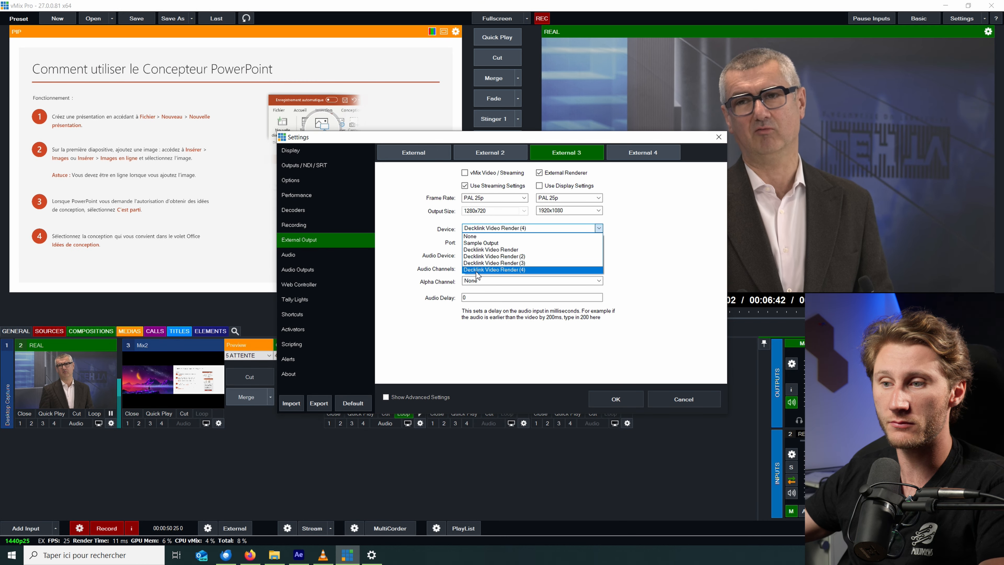
{"action": "left_click", "coordinate": [476, 272]}
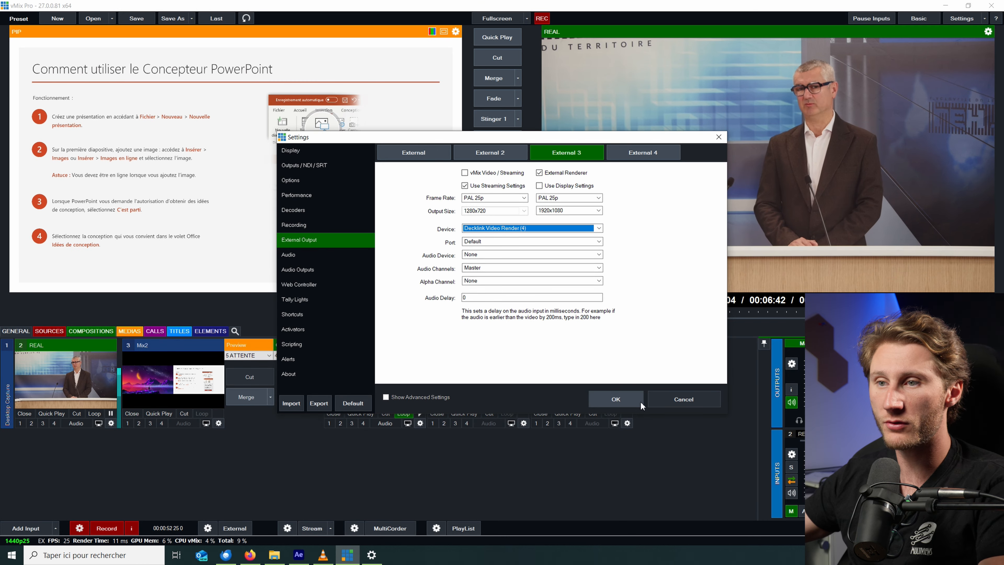
{"action": "left_click", "coordinate": [640, 402]}
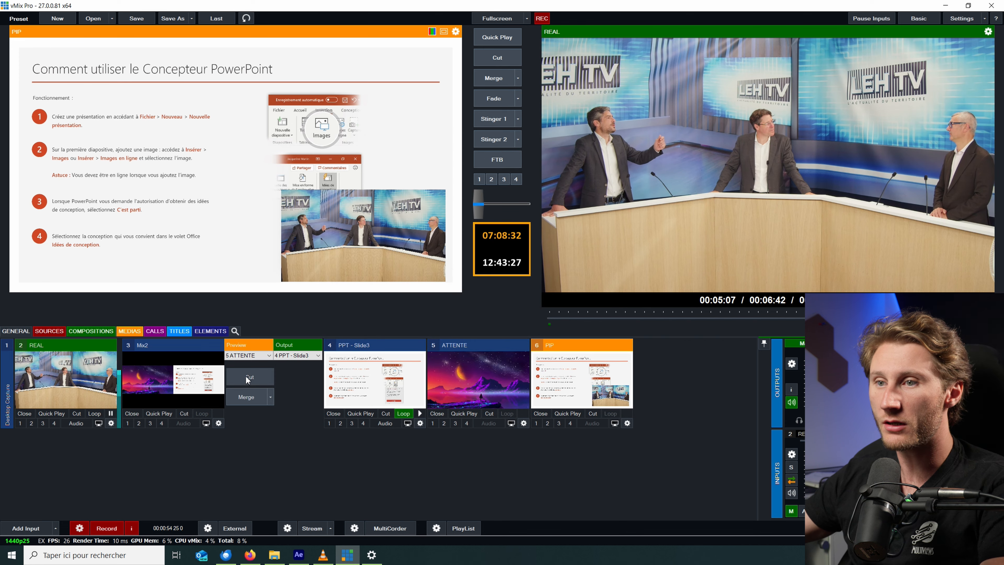
Merge the Mix2 output back to ATTENTE, preview REAL, and load PIP into the preview.
{"action": "left_click", "coordinate": [246, 403]}
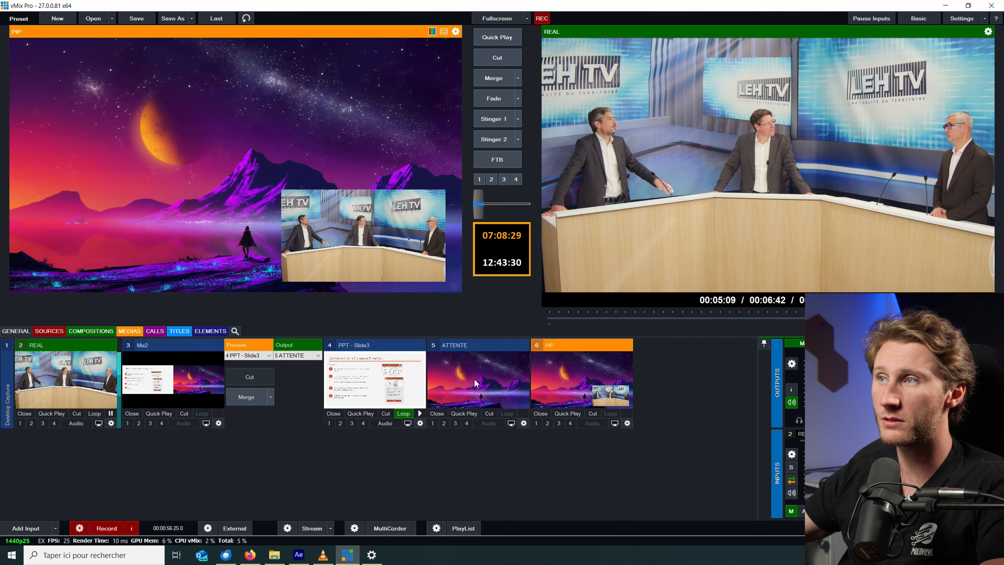
{"action": "left_click", "coordinate": [81, 390]}
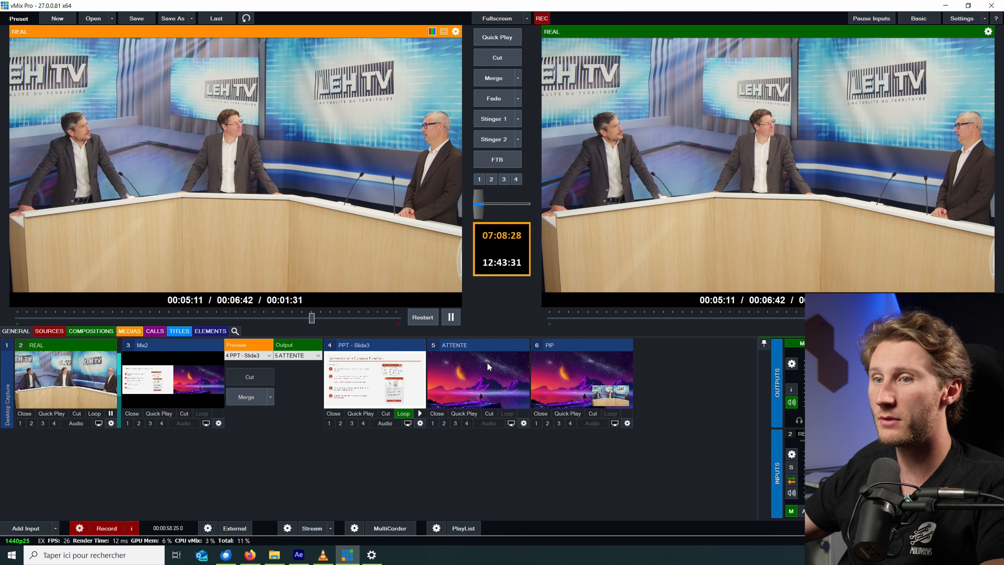
{"action": "left_click", "coordinate": [556, 376]}
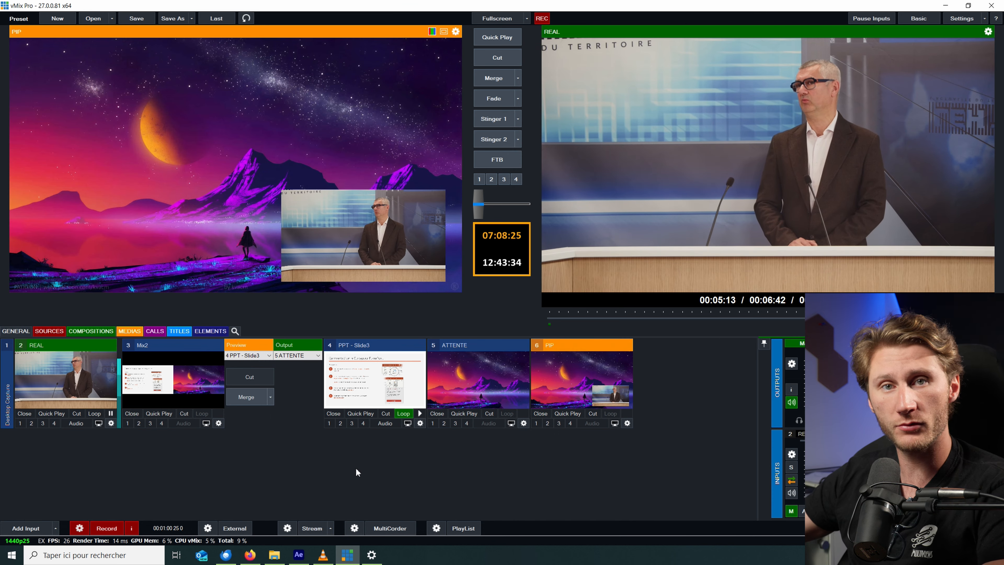